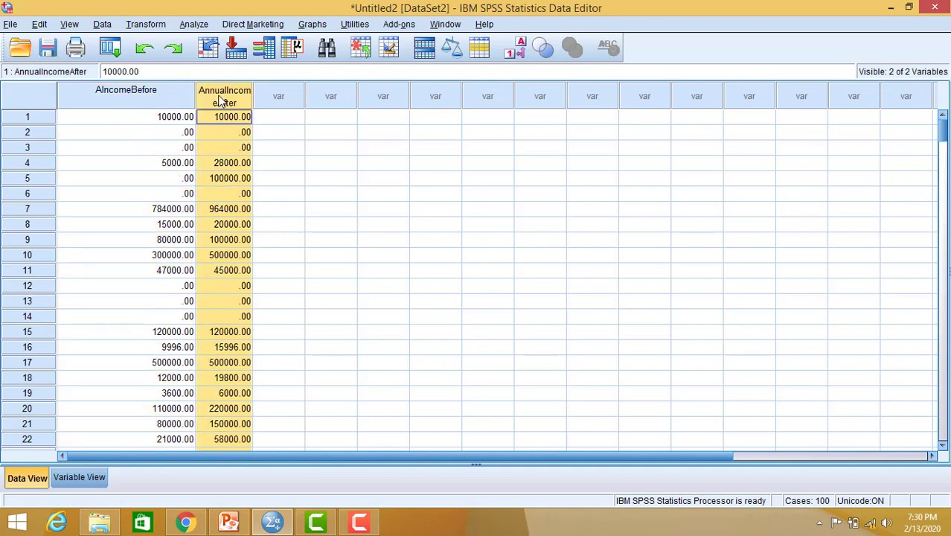
Open the Paired-Samples T Test setup and reset it to clear the earlier variable pairs.
click(224, 119)
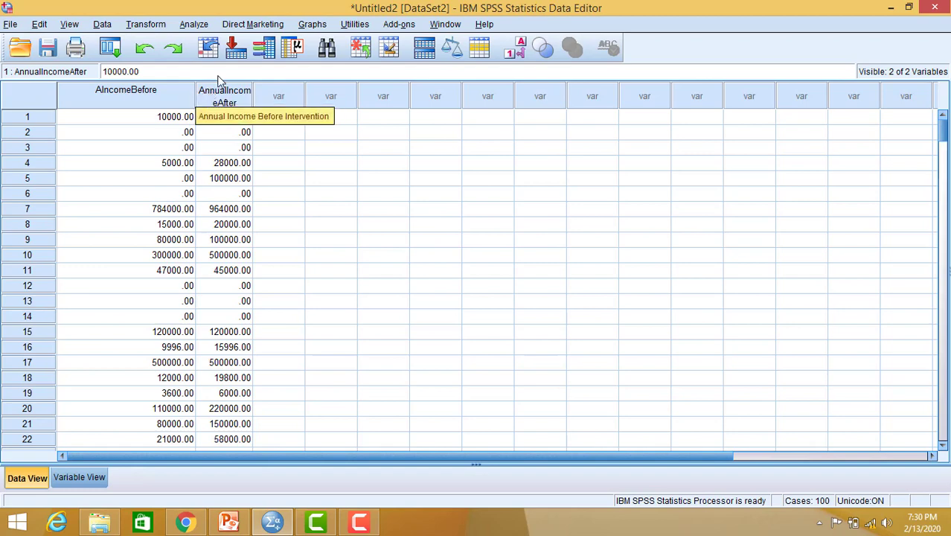
click(192, 23)
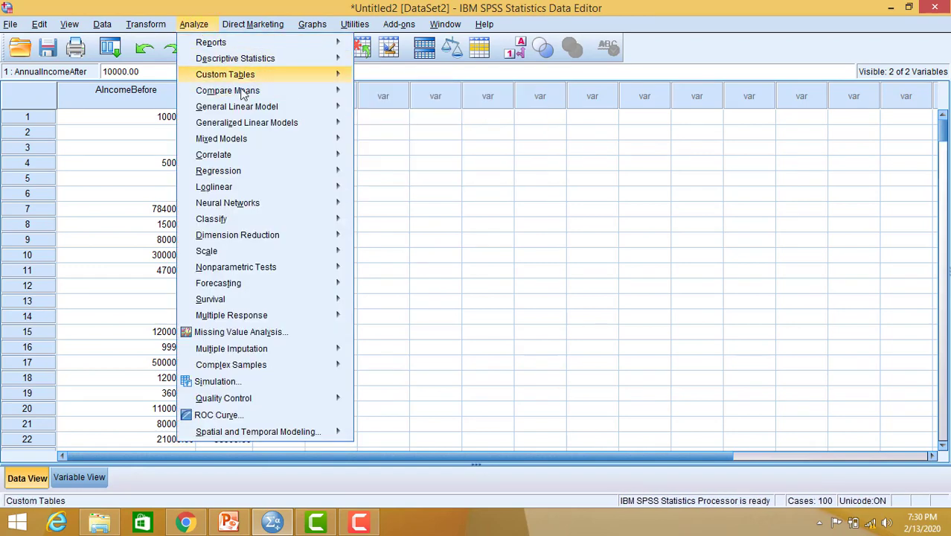
mouse_move(239, 96)
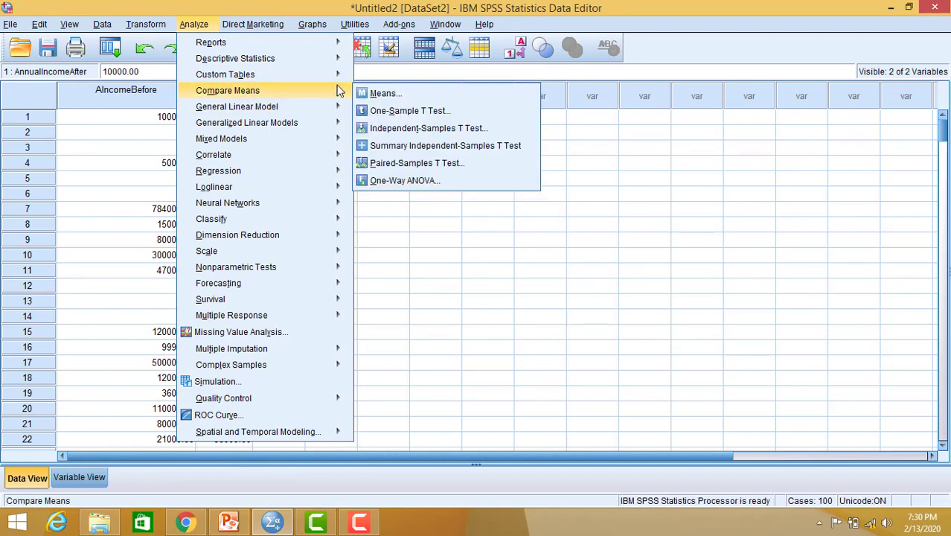
click(406, 163)
click(213, 206)
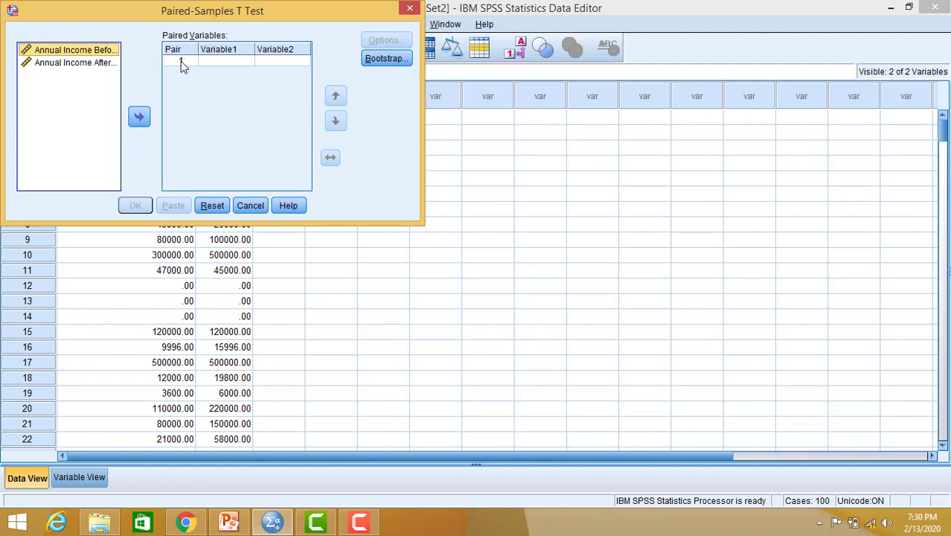
Pair Annual Income Before Intervention with Annual Income After Intervention, check the confidence interval options, and run the paired t test.
click(139, 117)
click(70, 65)
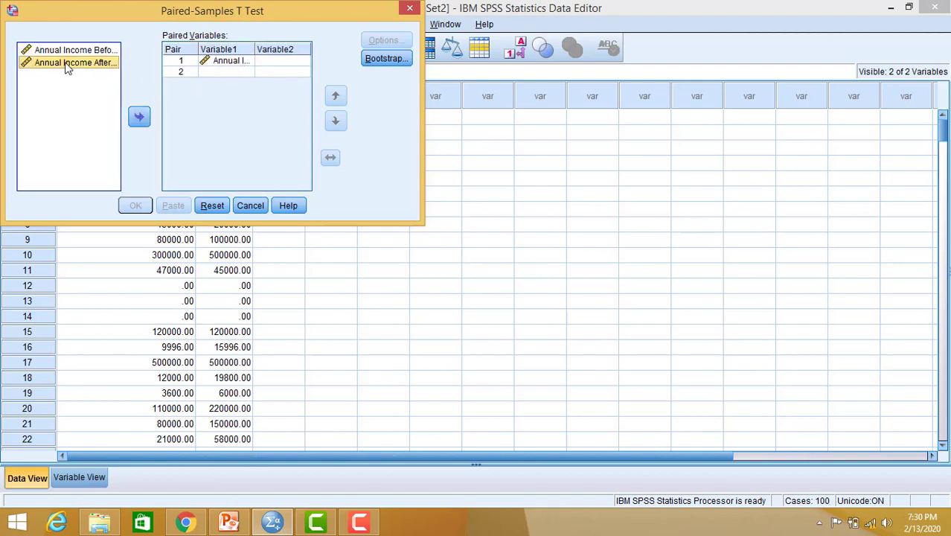
click(142, 117)
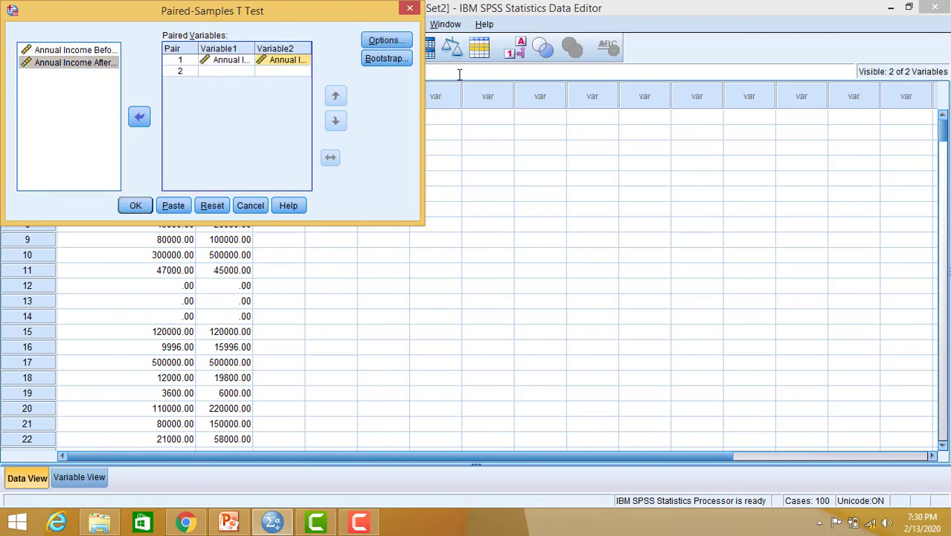
click(387, 42)
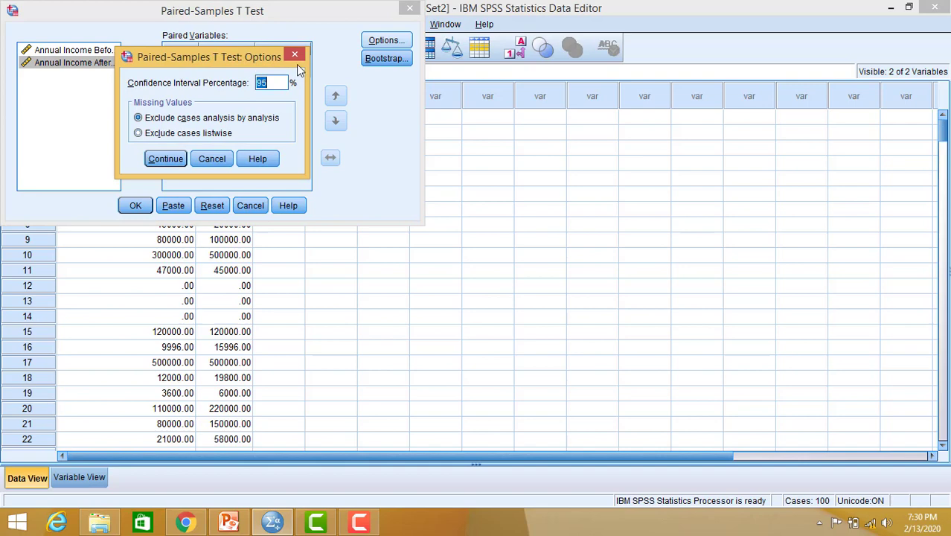
click(295, 57)
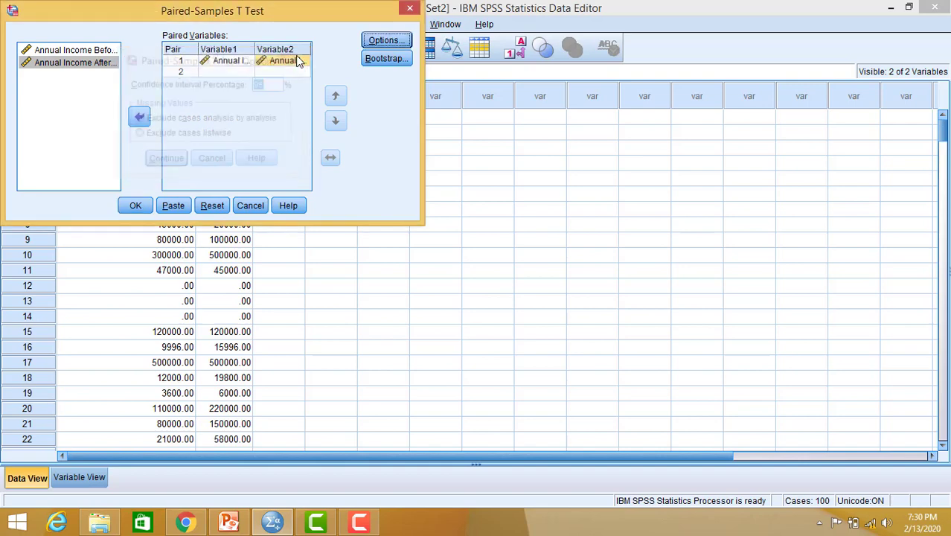
click(135, 206)
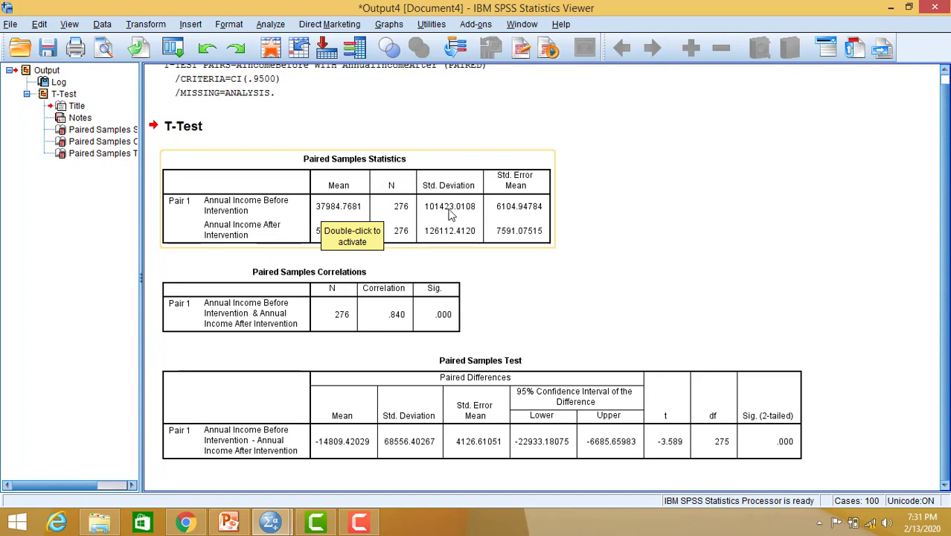
Examine the Paired Samples Statistics, Correlations and Test tables, including the t value and two-tailed significance.
click(406, 223)
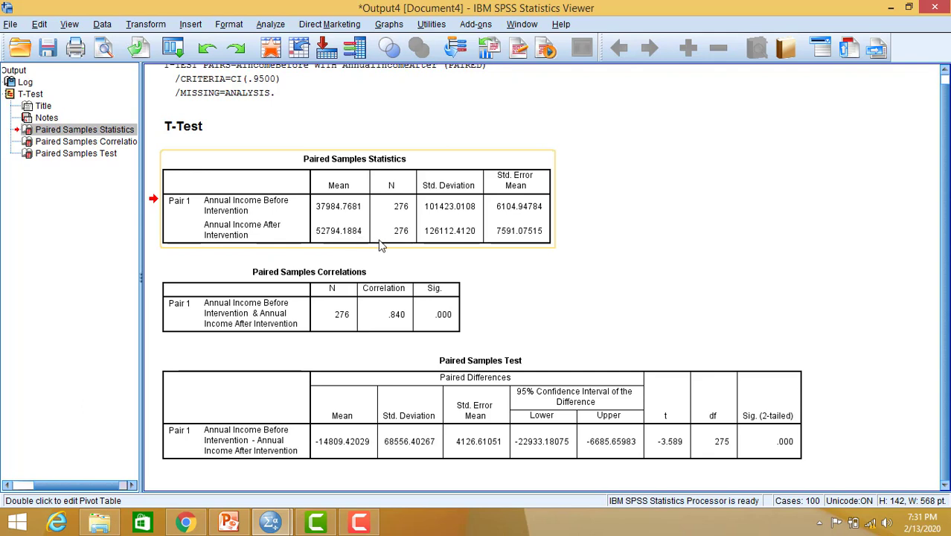
click(311, 287)
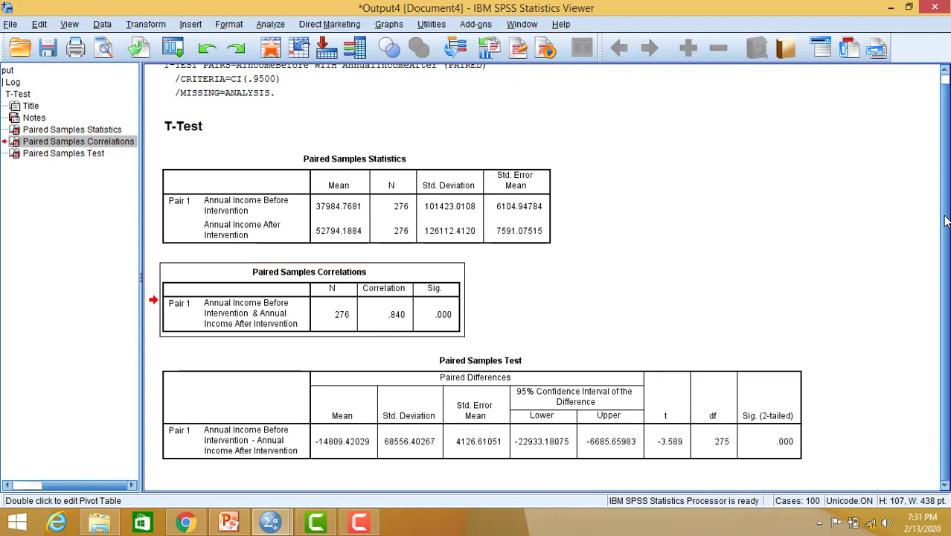
click(429, 392)
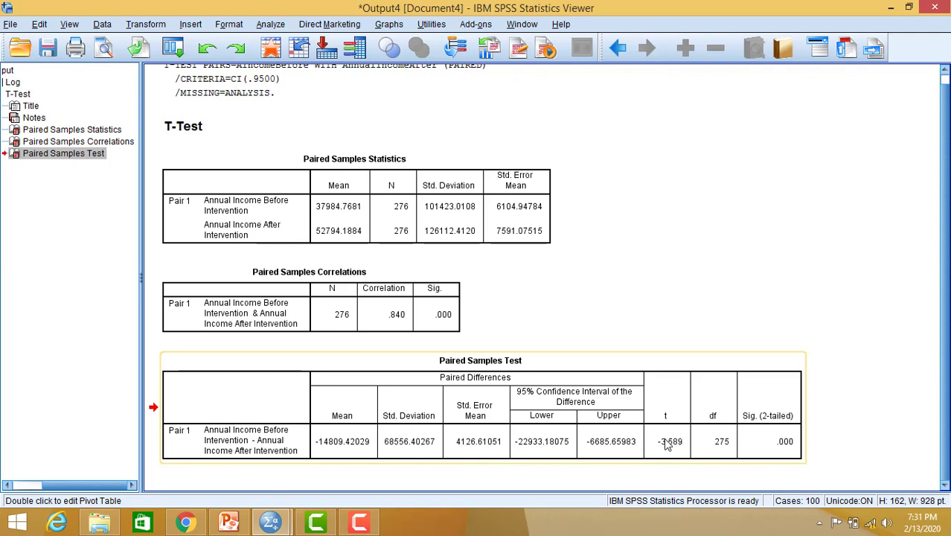
click(761, 418)
click(762, 419)
Start a simple histogram in the Chart Builder.
click(386, 25)
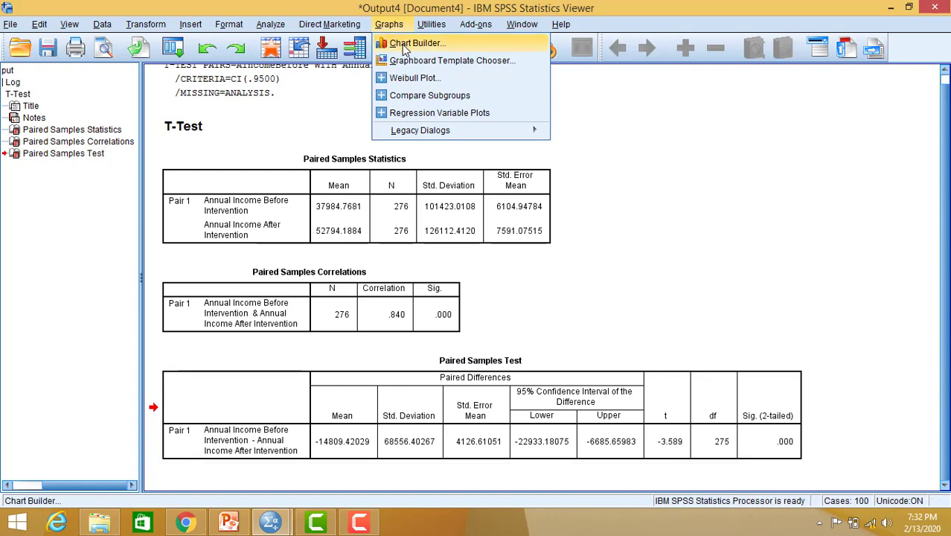
click(405, 46)
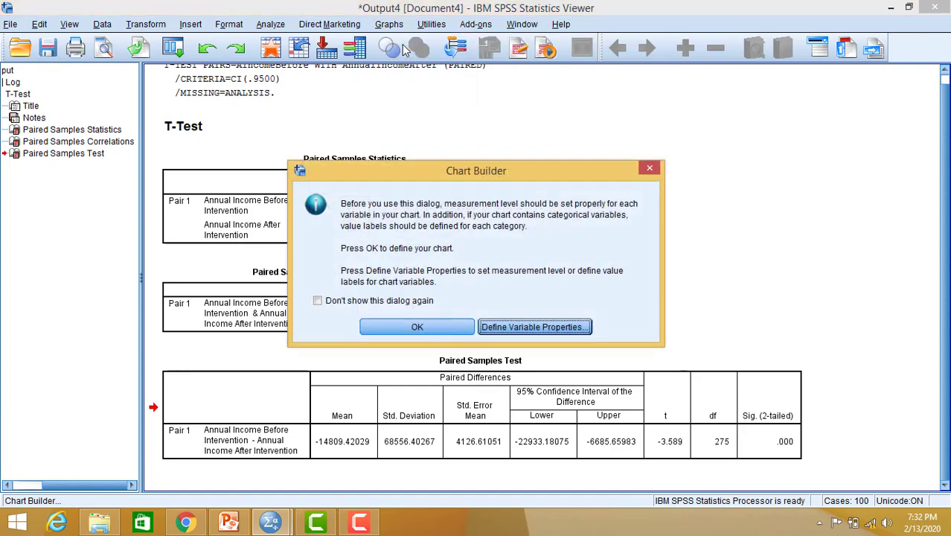
click(417, 329)
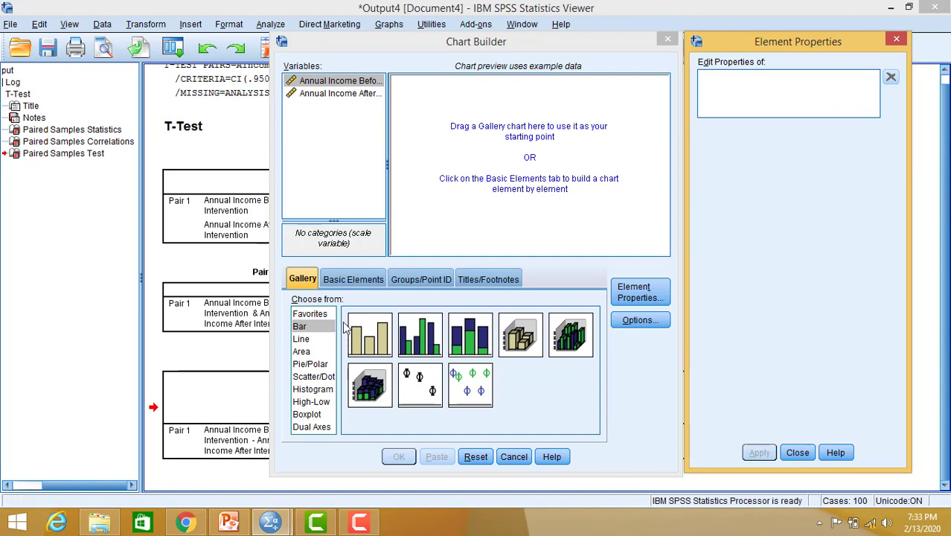
click(310, 392)
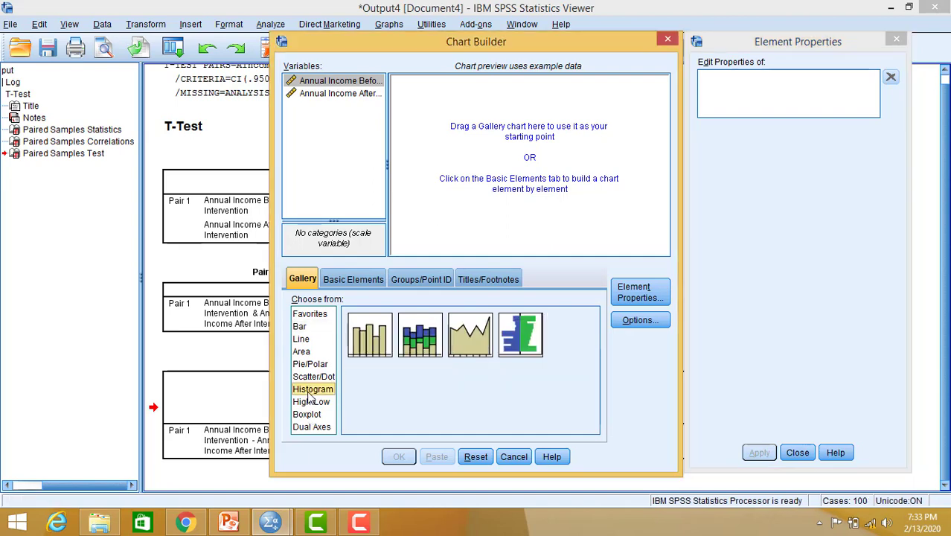
drag(369, 336, 530, 149)
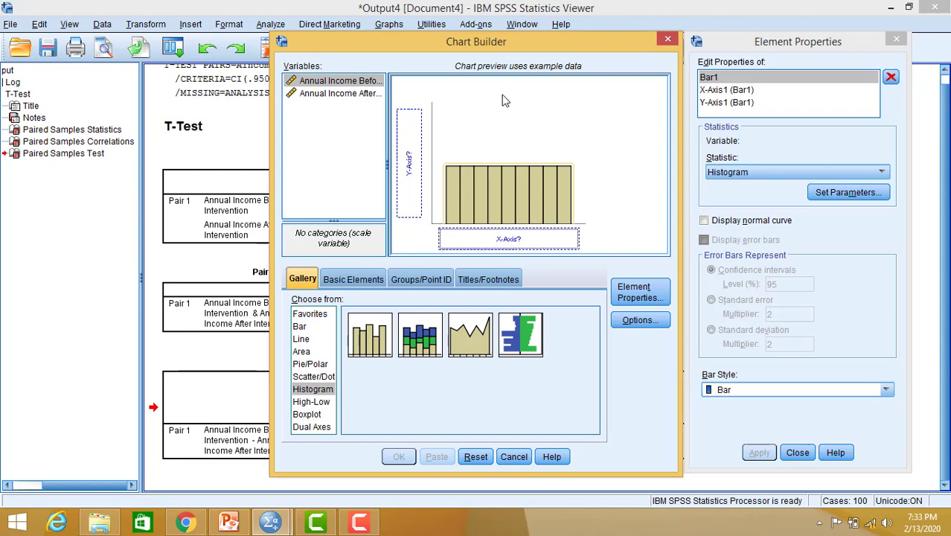
Assign Annual Income Before Intervention to the X-axis and Annual Income After Intervention to the Y-axis, and generate the chart.
drag(318, 83, 474, 246)
drag(318, 94, 414, 171)
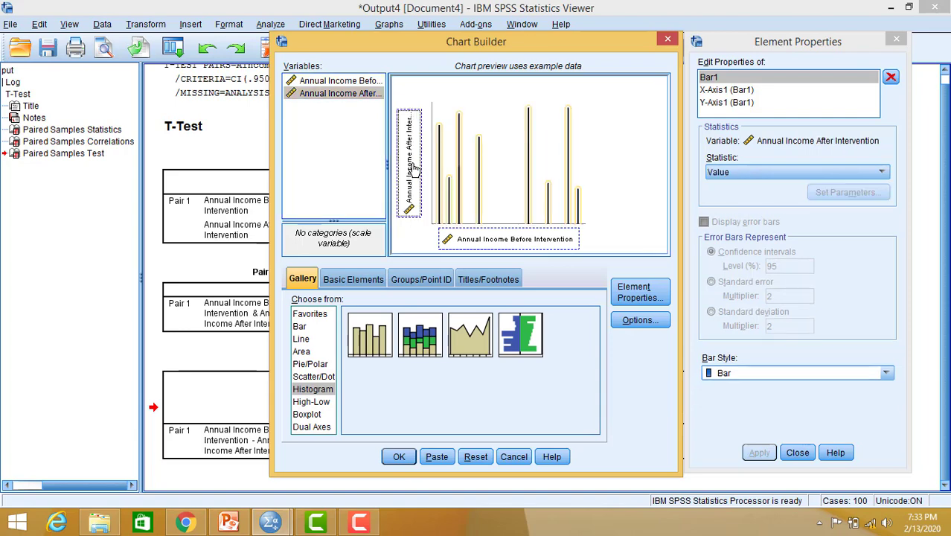
click(398, 456)
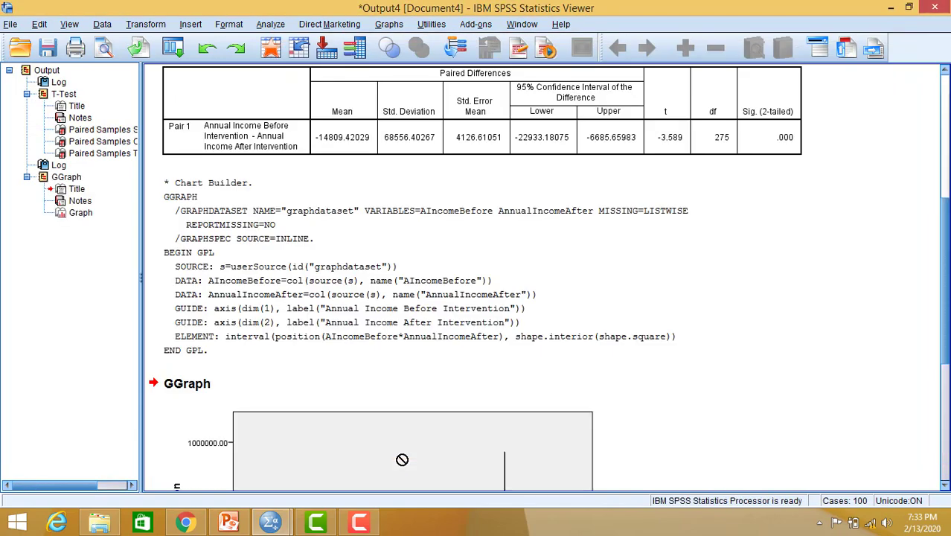
Examine the income chart and compare it with the paired samples tables in the output.
scroll(945, 238, down, 5)
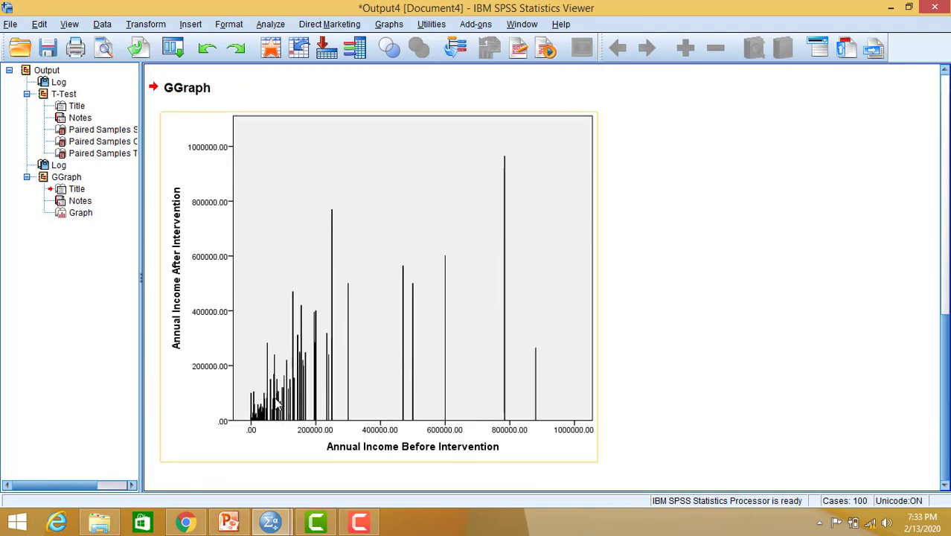
click(384, 278)
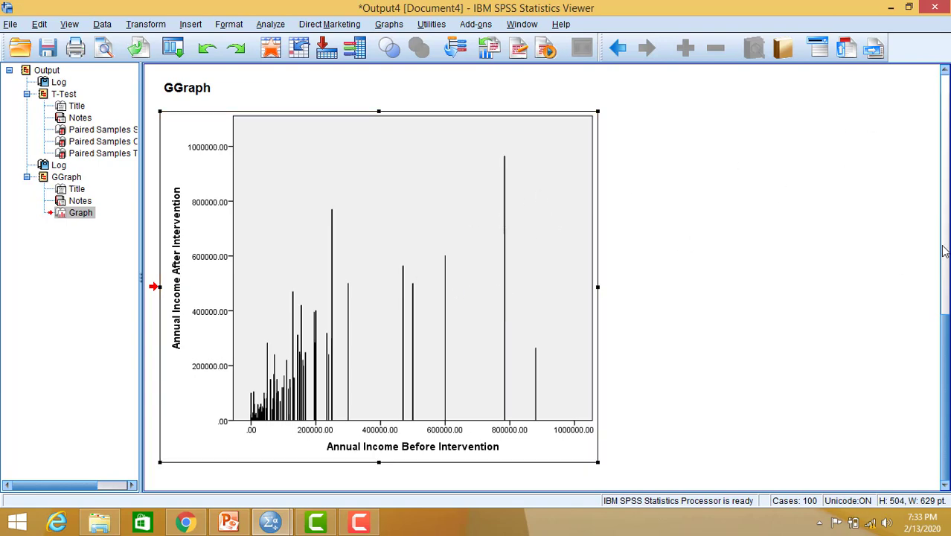
drag(945, 337, 945, 194)
scroll(478, 281, up, 2)
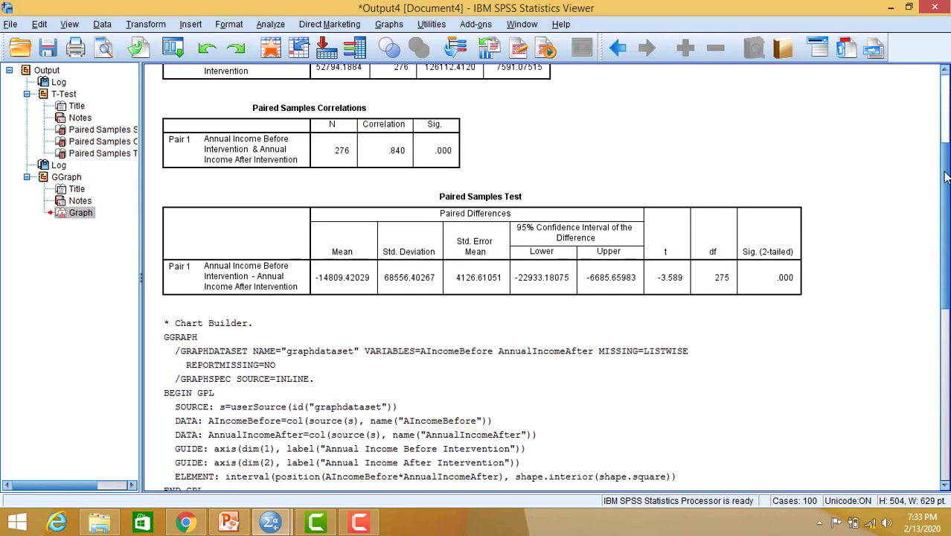
scroll(482, 136, up, 2)
scroll(482, 136, down, 1)
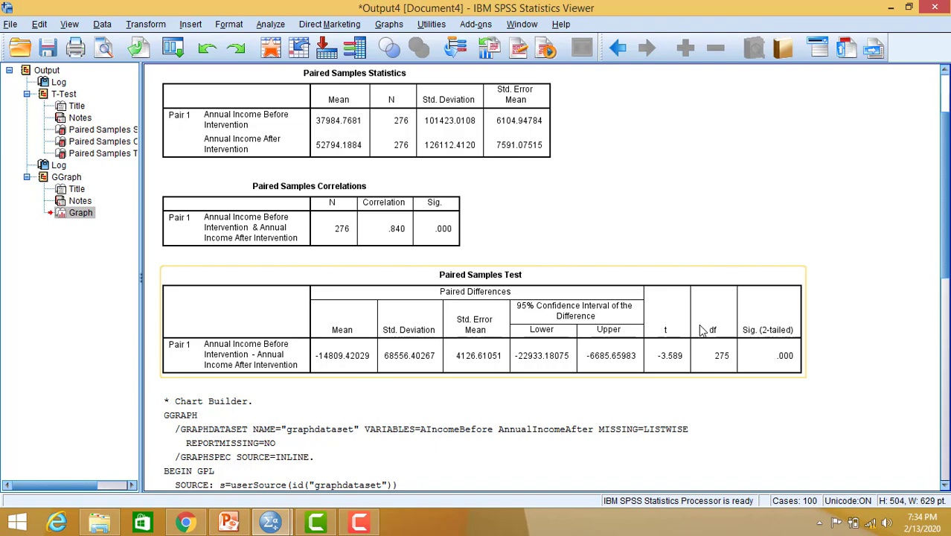
Open the legacy nonparametric test for 2 Related Samples and reset its settings.
click(271, 25)
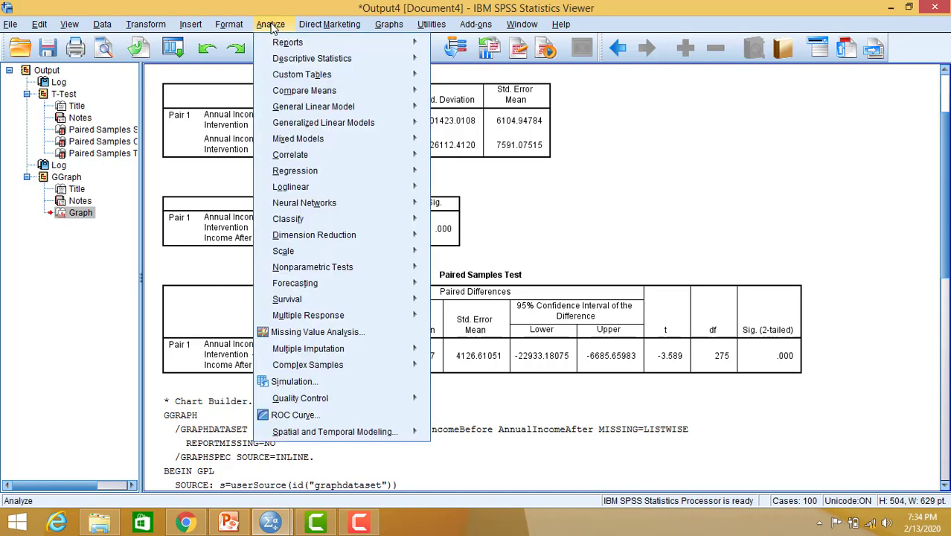
click(262, 25)
click(262, 25)
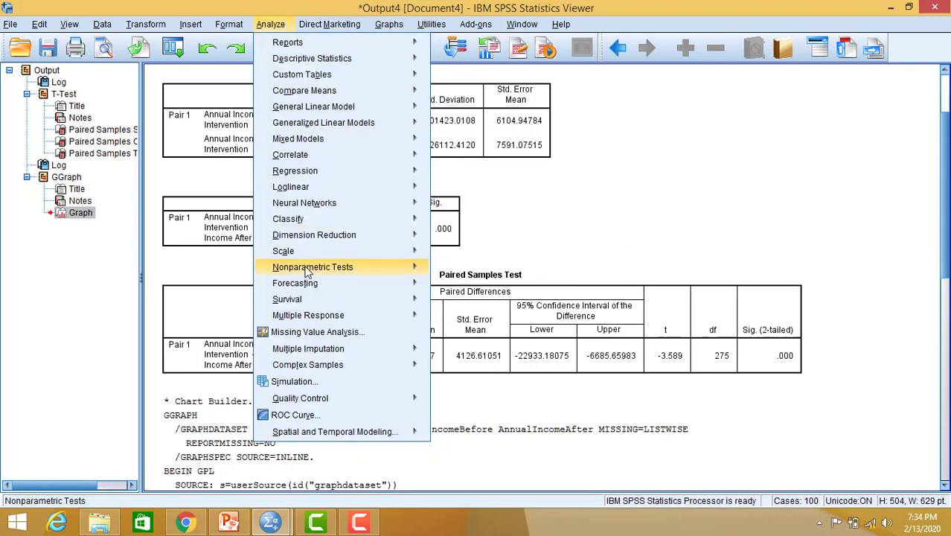
mouse_move(307, 272)
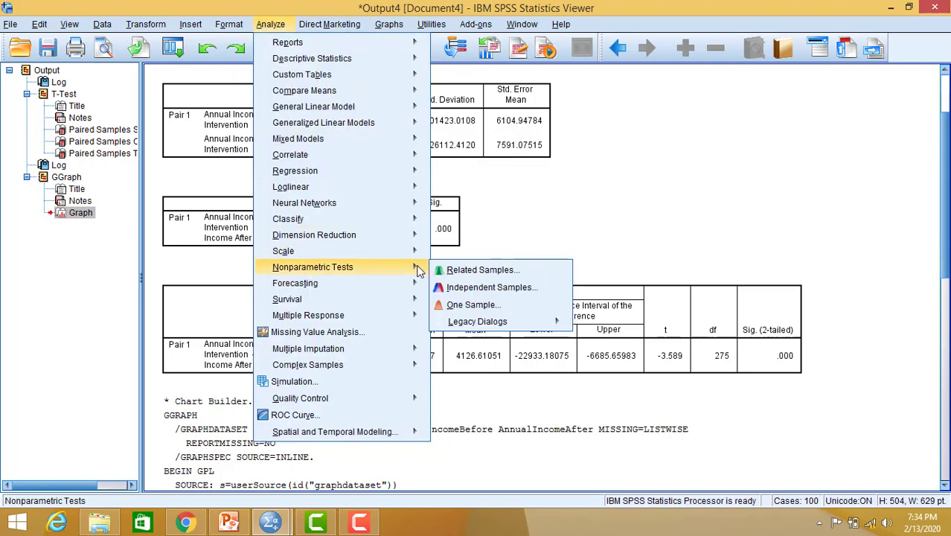
mouse_move(482, 327)
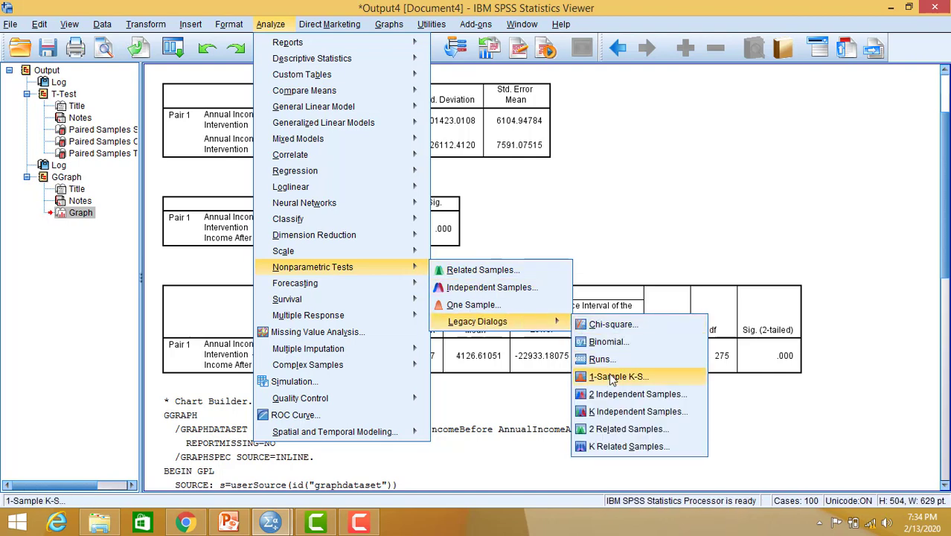
click(614, 430)
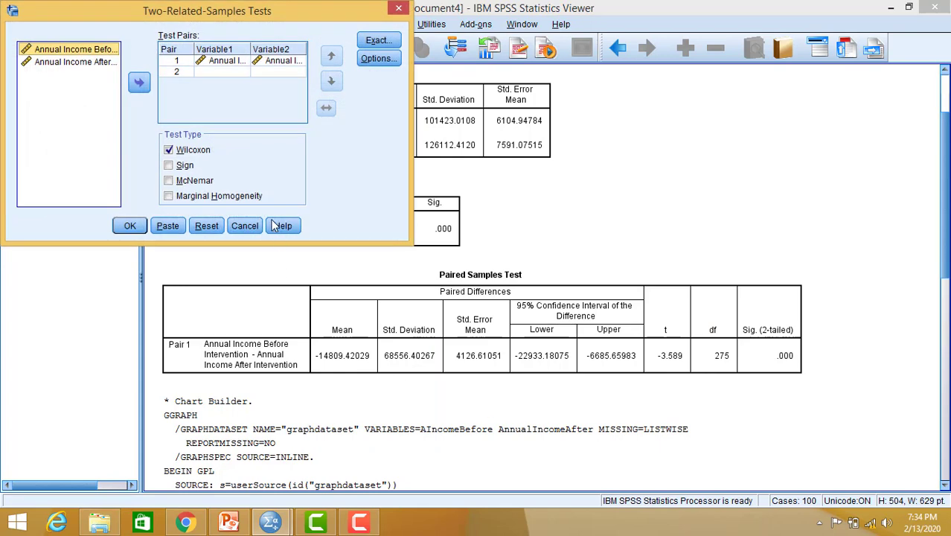
click(216, 226)
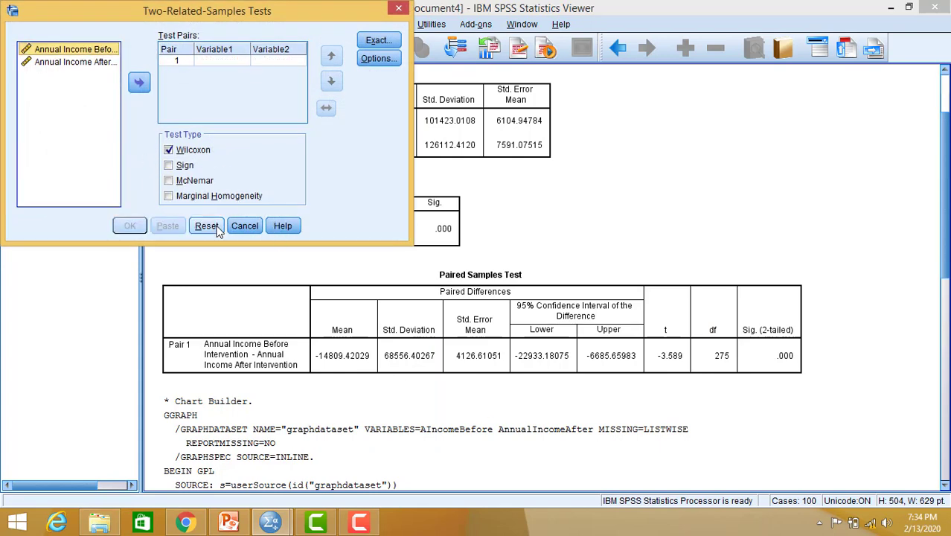
click(169, 149)
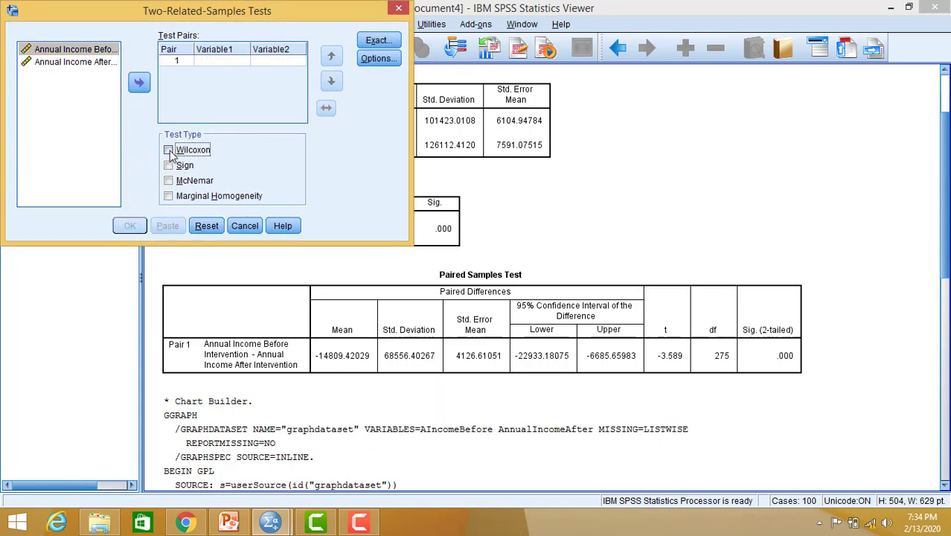
click(169, 149)
click(169, 165)
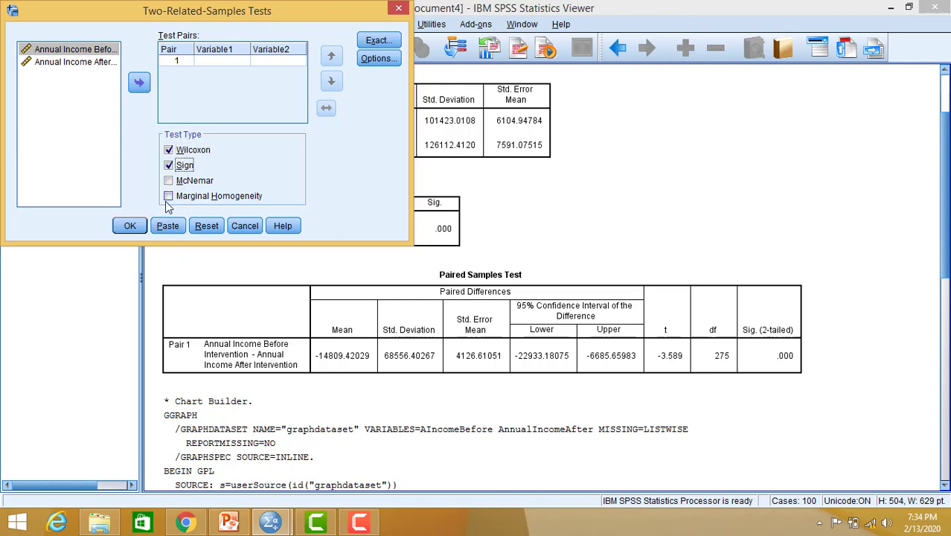
click(169, 151)
click(169, 165)
click(169, 150)
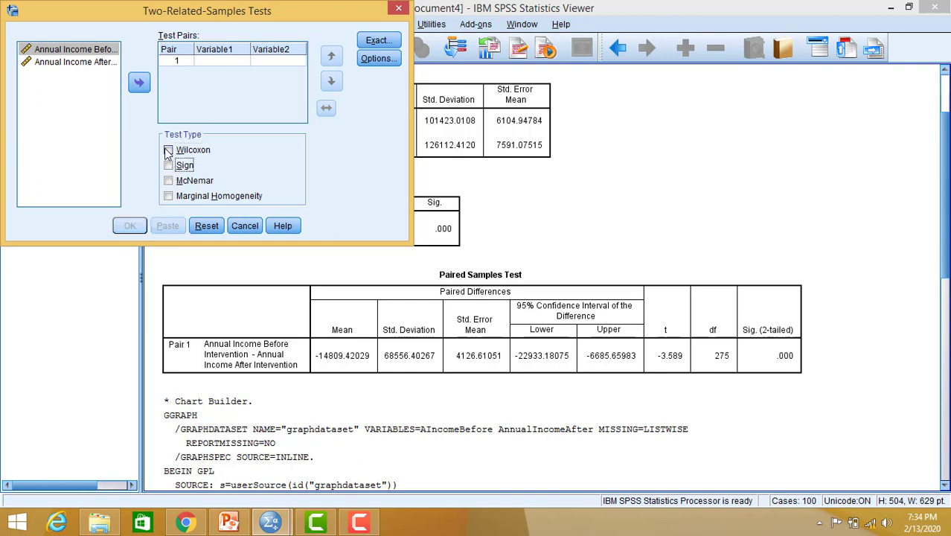
click(169, 165)
click(169, 165)
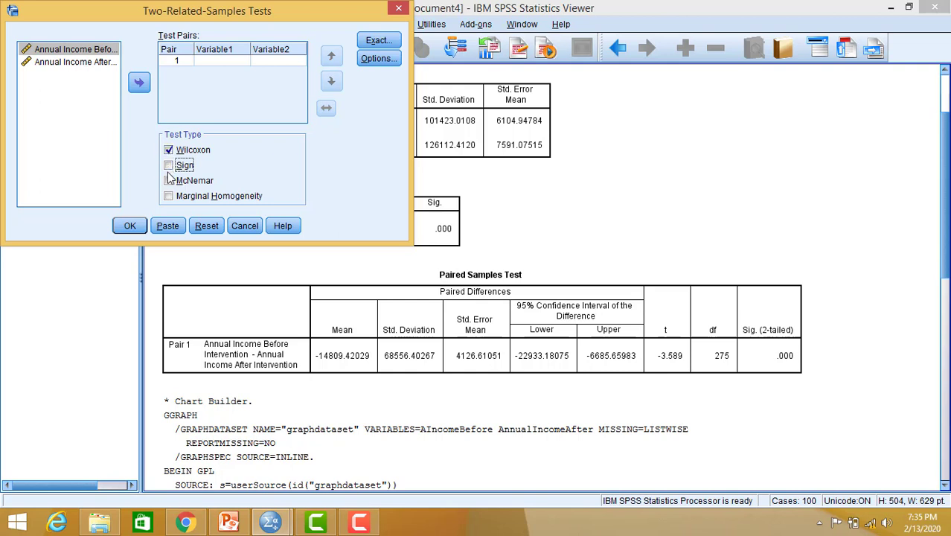
Pair Annual Income Before Intervention with Annual Income After Intervention as the first test pair for the Wilcoxon test.
click(139, 84)
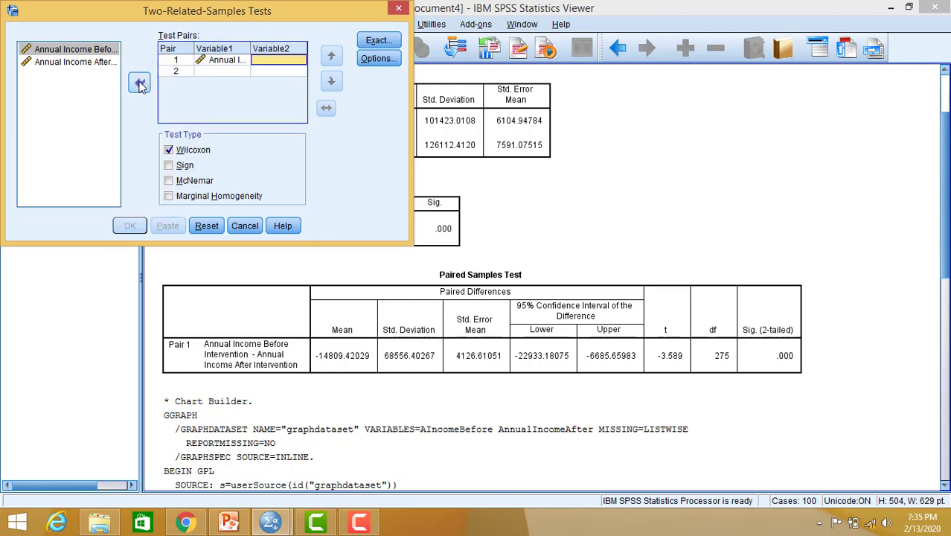
click(96, 65)
click(137, 83)
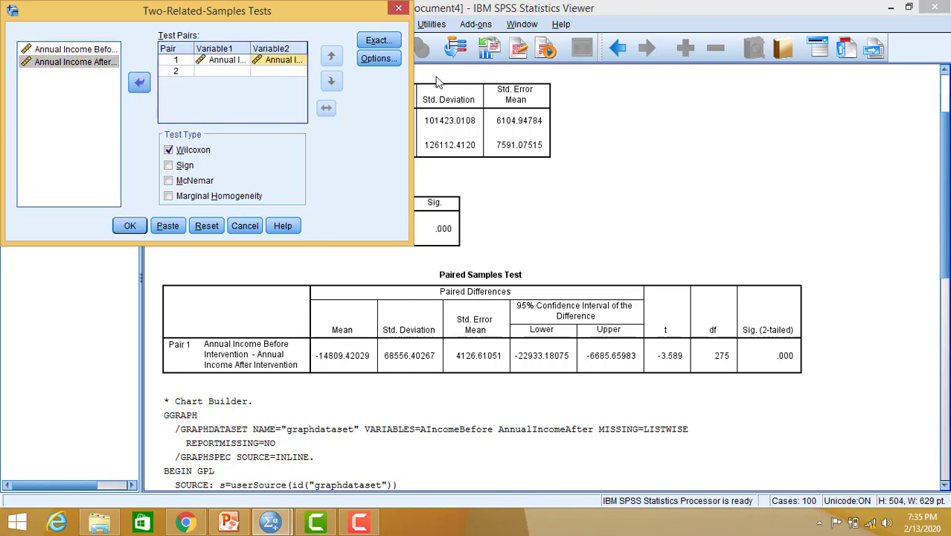
Run the Wilcoxon signed ranks test on the paired annual income variables and bring its output tables into view.
click(142, 230)
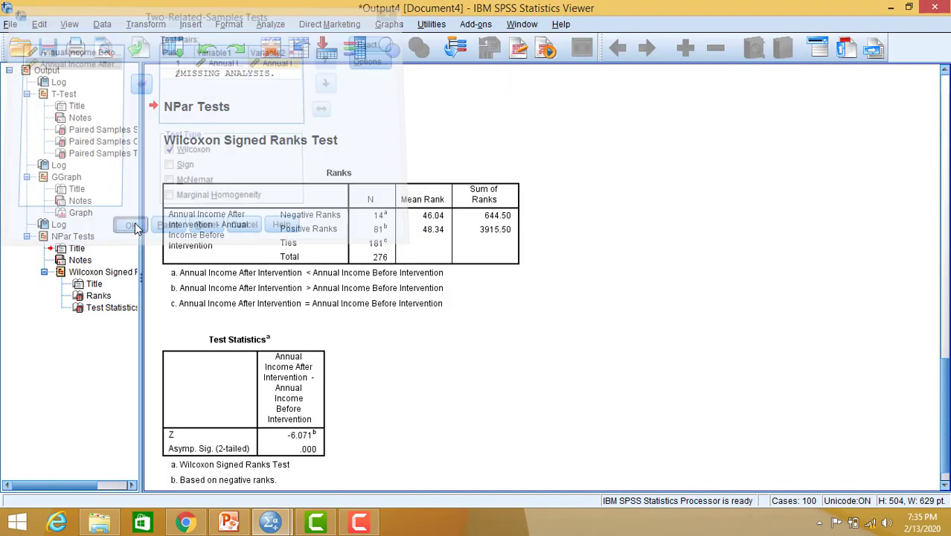
drag(946, 385, 946, 393)
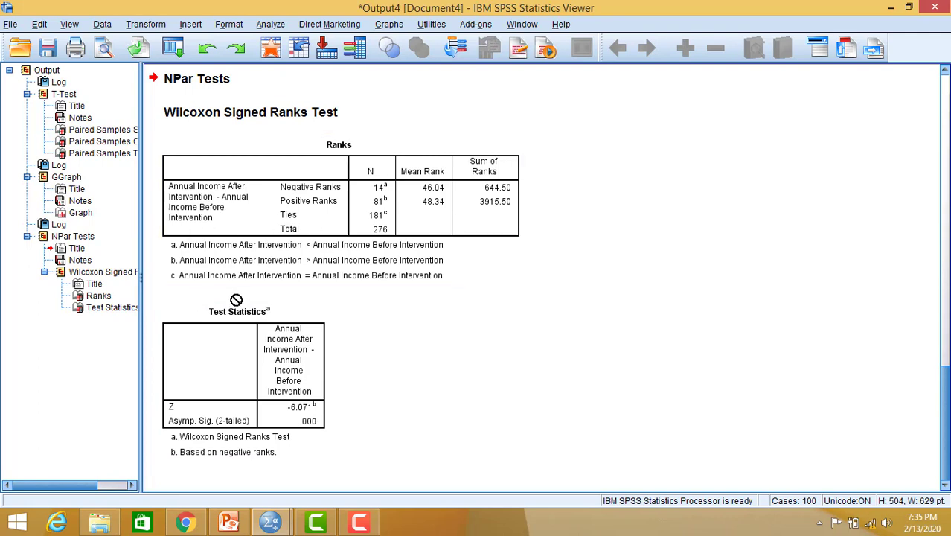
Examine the Wilcoxon Test Statistics table, checking the Z value and the two-tailed asymptotic significance.
click(227, 327)
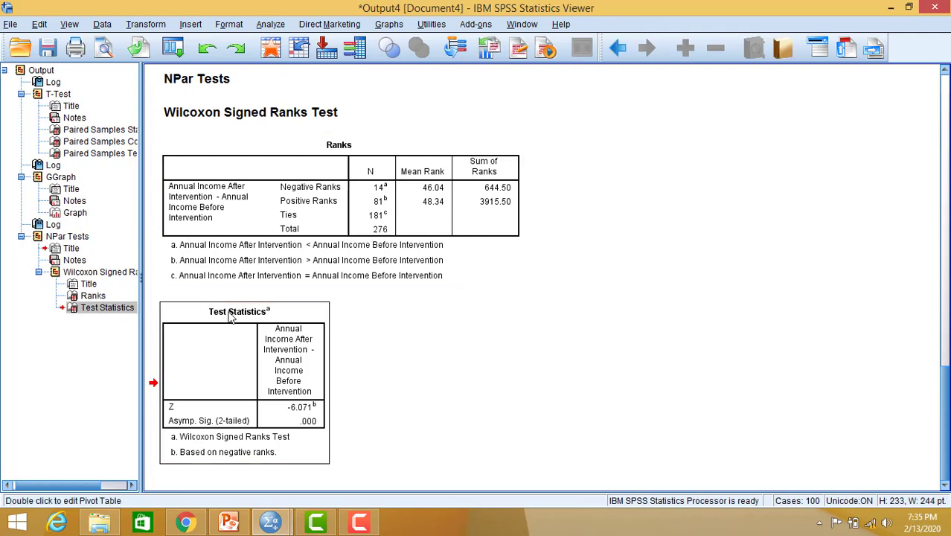
drag(297, 413, 196, 421)
drag(218, 328, 256, 331)
click(205, 436)
click(308, 425)
click(310, 425)
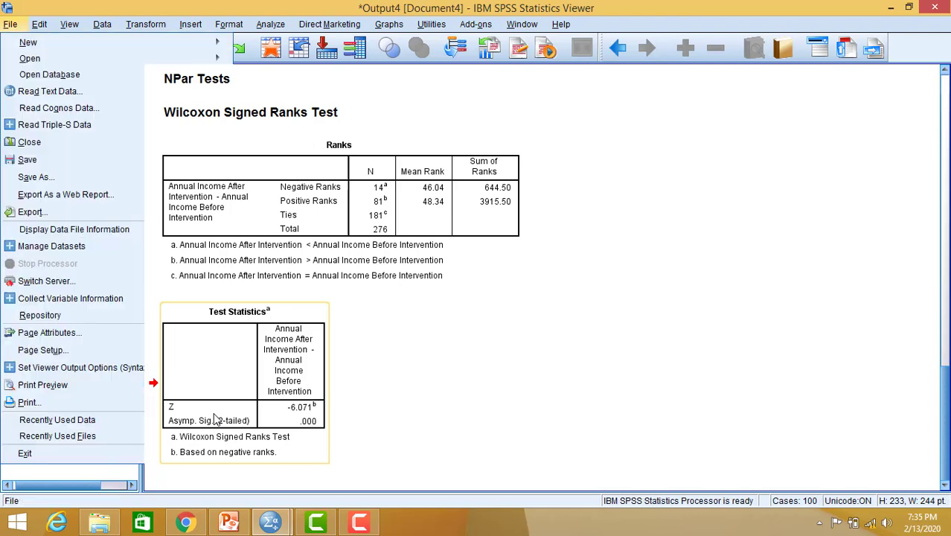
Review the before and after means in the Paired Samples Statistics table, and return to the Wilcoxon results for comparison.
drag(948, 440, 949, 151)
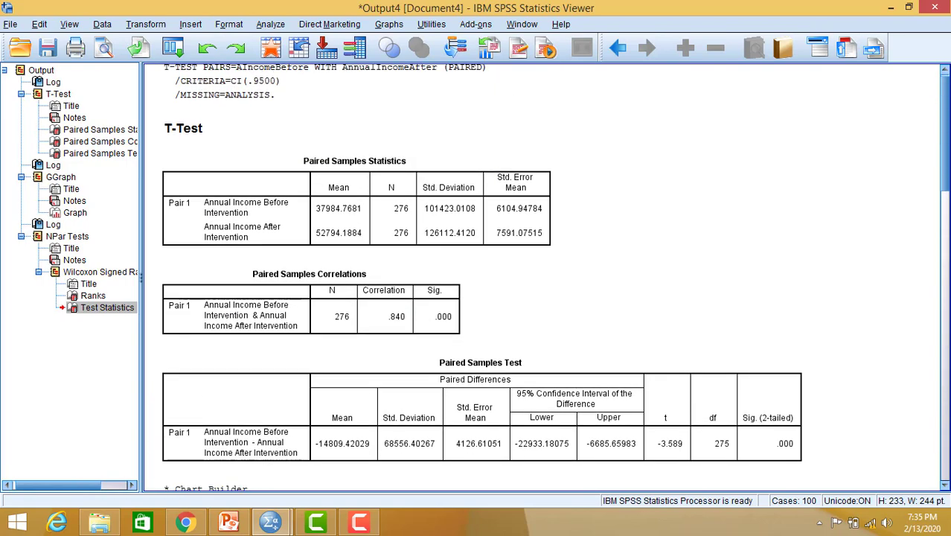
click(348, 212)
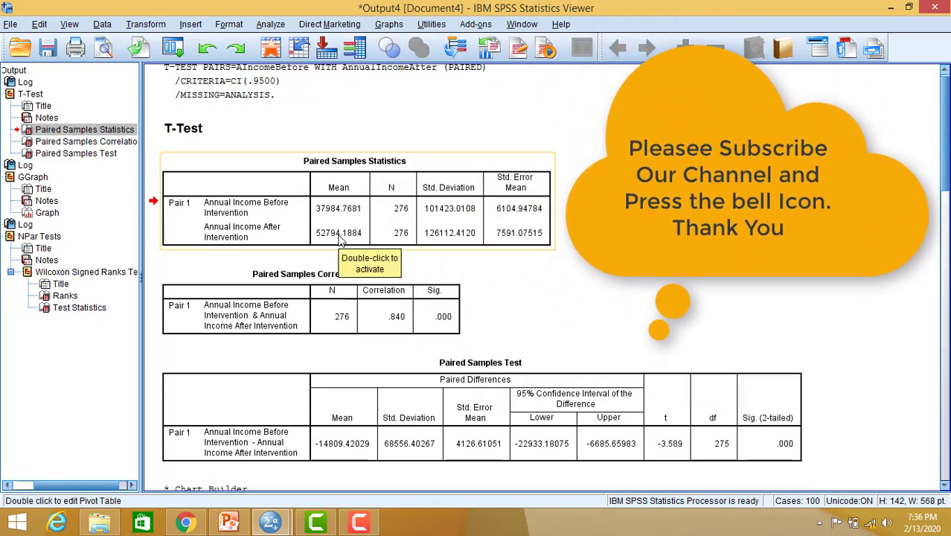
drag(944, 133, 947, 490)
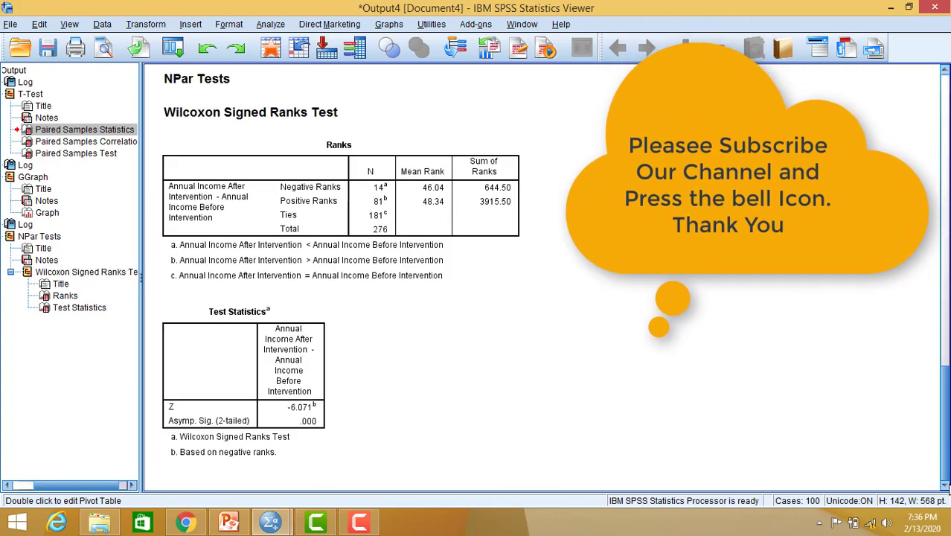